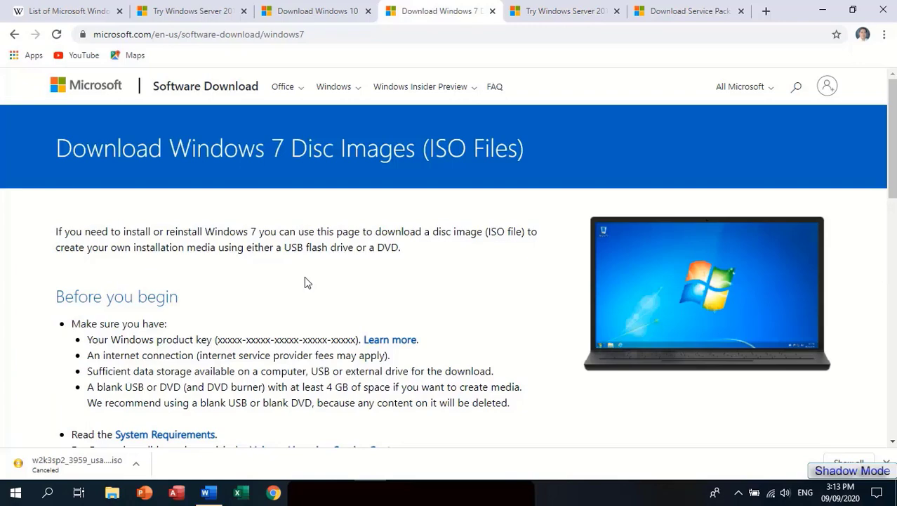
# - Review Microsoft's download pages for Windows 7 disc images, Windows 10 installation media and the Windows Server 2019 ISO evaluation
pyautogui.scroll(-5, 304, 281)
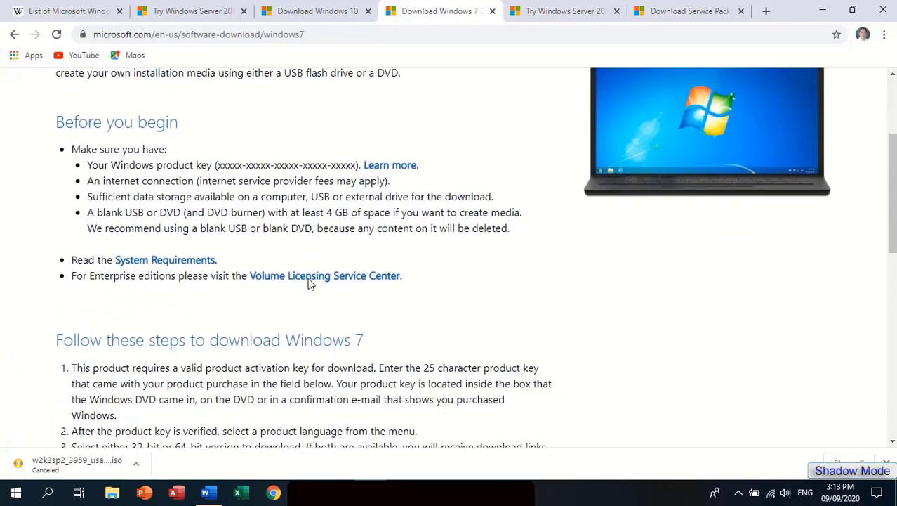
pyautogui.scroll(-3, 312, 278)
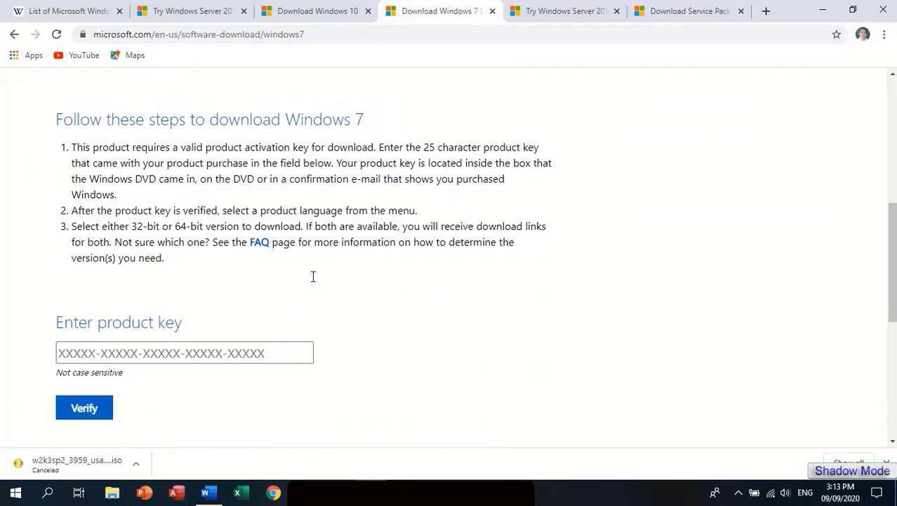
pyautogui.scroll(8, 141, 256)
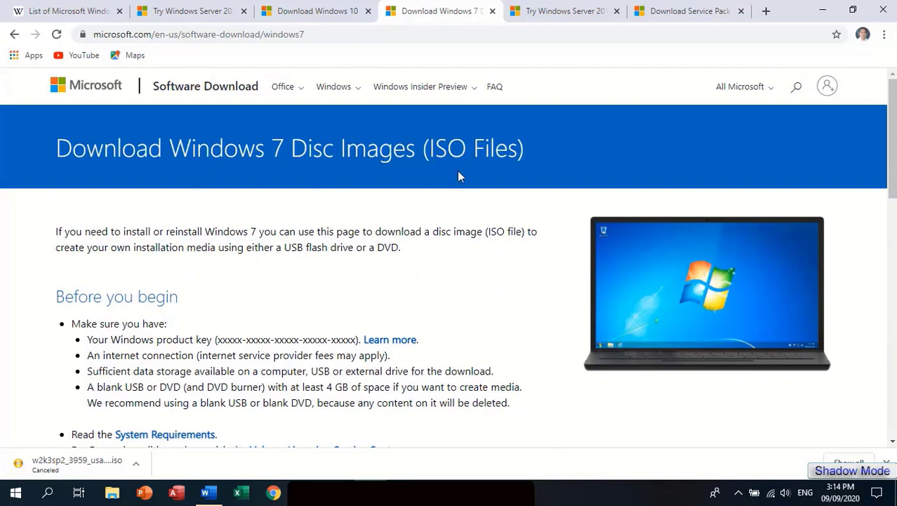
pyautogui.click(321, 9)
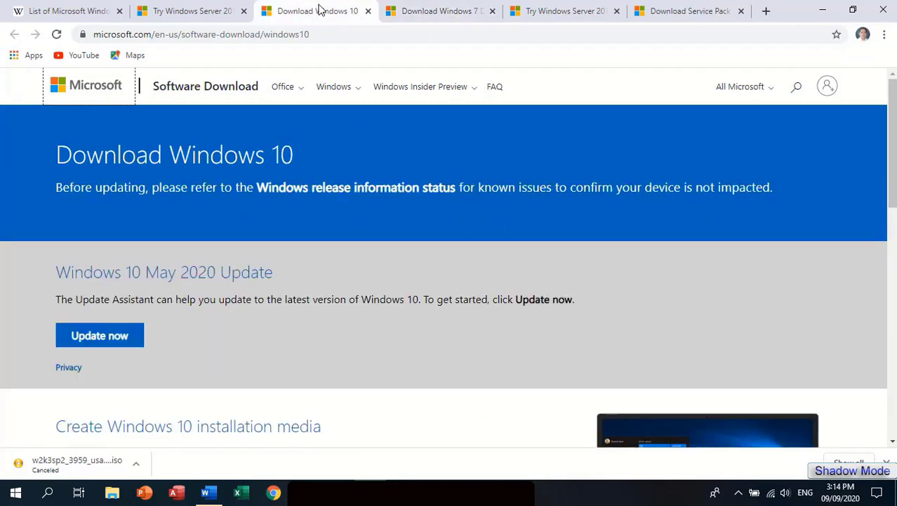
pyautogui.scroll(-2, 175, 276)
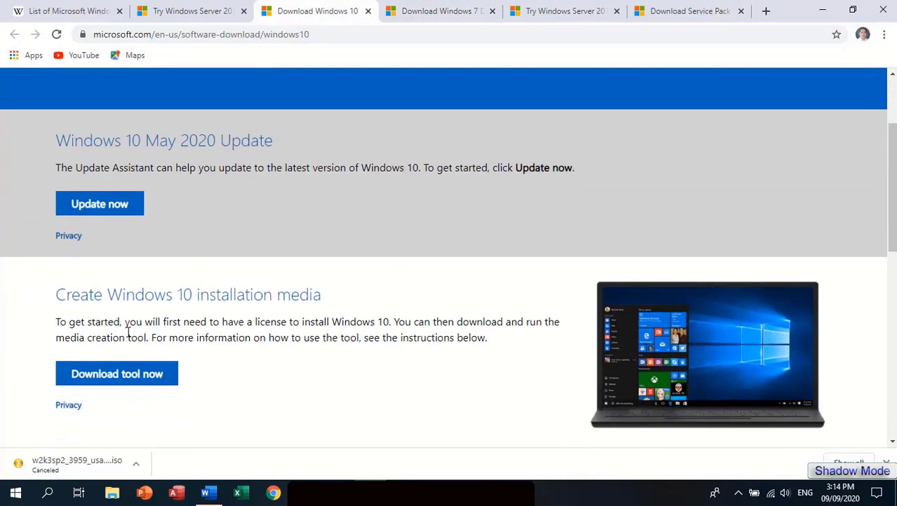
pyautogui.scroll(2, 238, 287)
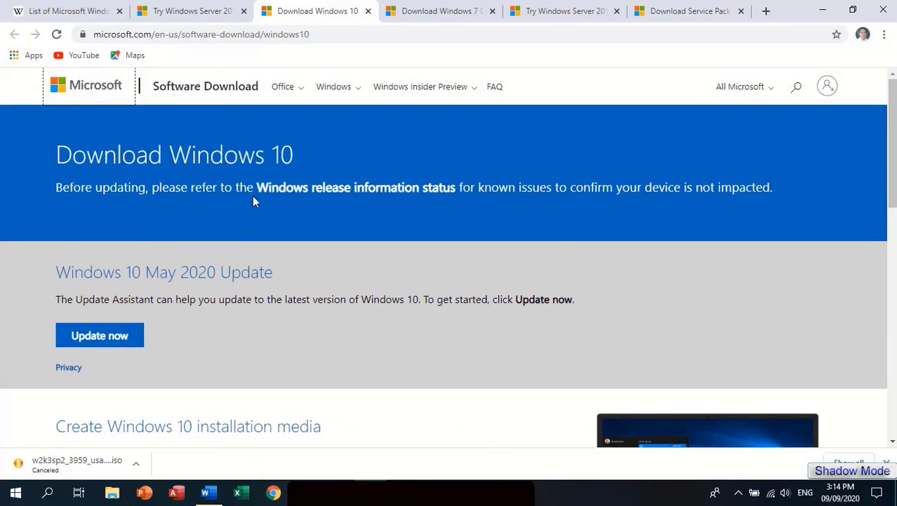
pyautogui.click(201, 12)
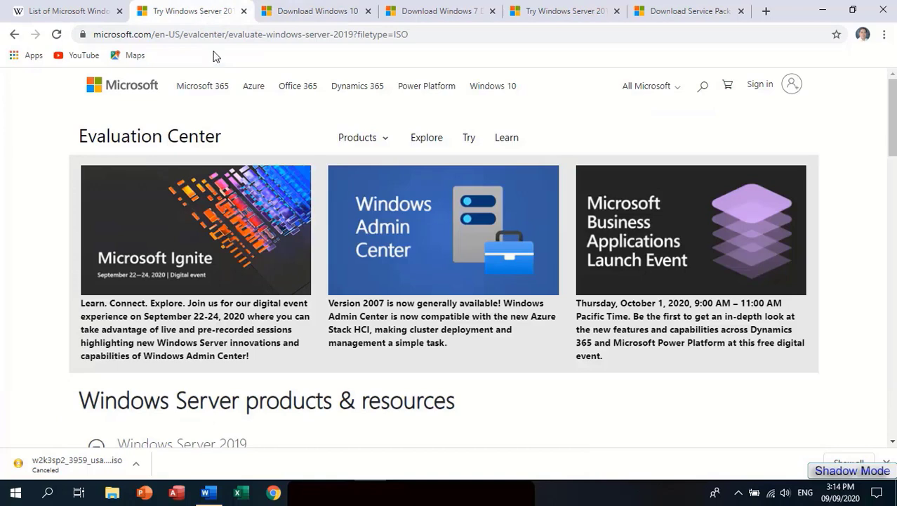
pyautogui.scroll(-3, 280, 159)
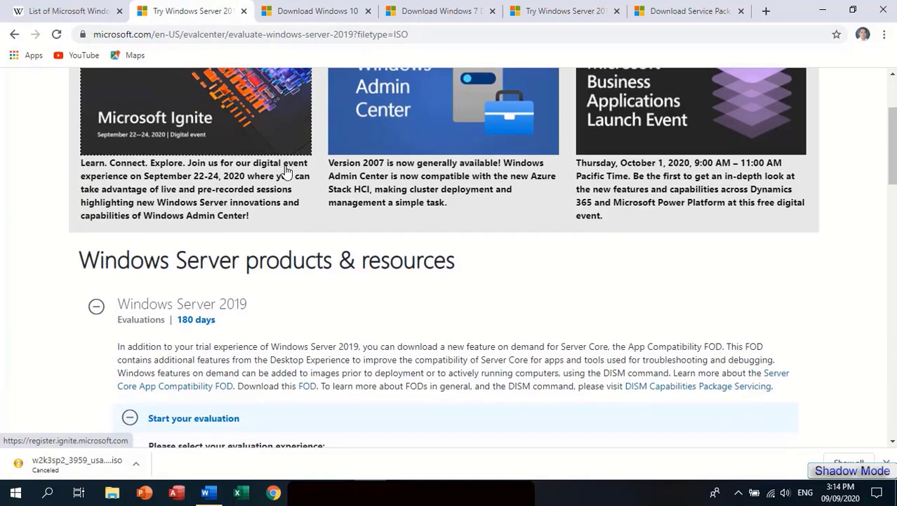
pyautogui.scroll(-3, 286, 172)
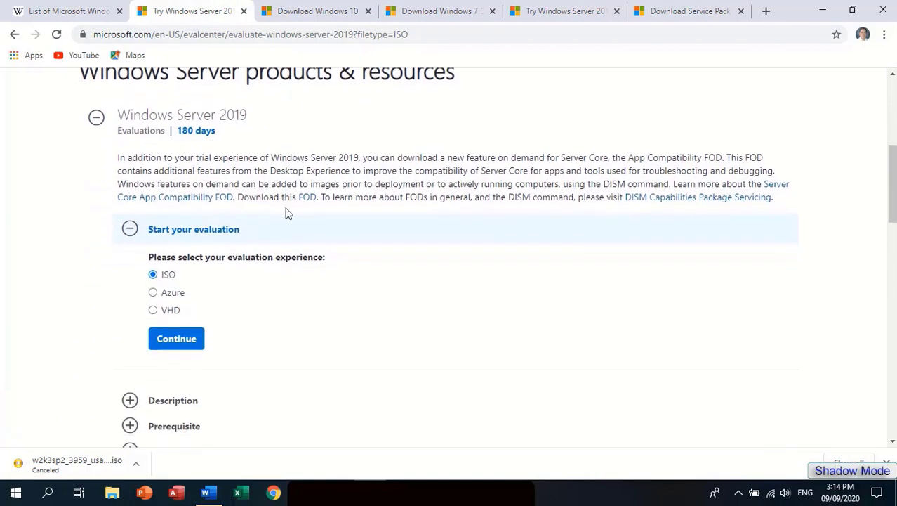
pyautogui.scroll(6, 270, 267)
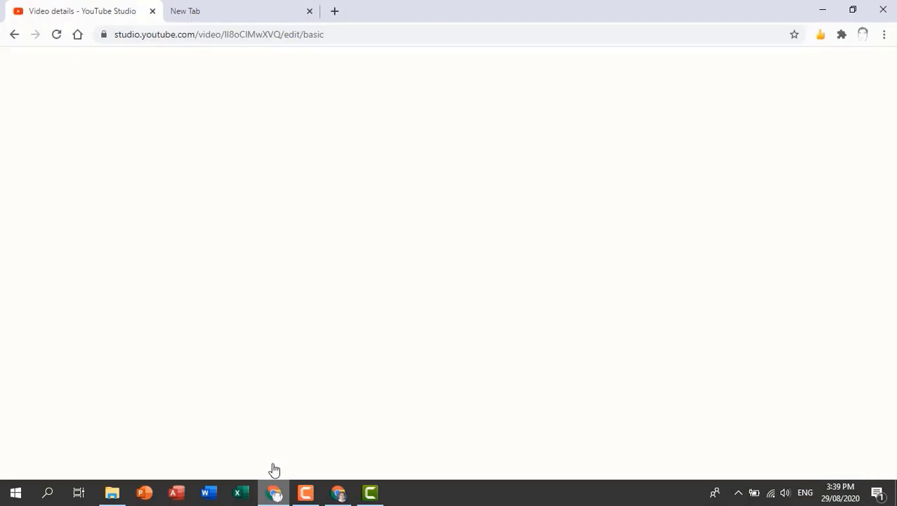
# - Search Google for "yumi installer" and open the YUMI - Multiboot USB Creator page on pendrivelinux.com
pyautogui.click(281, 13)
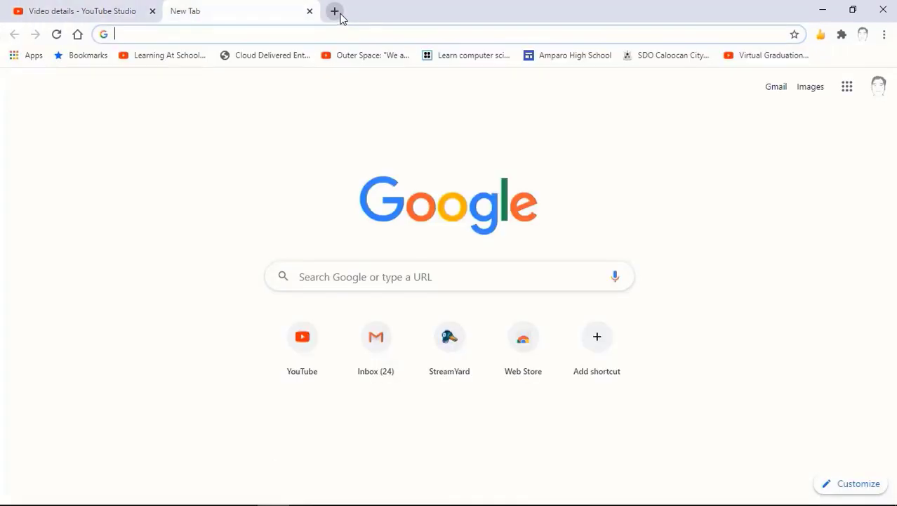
pyautogui.write('r')
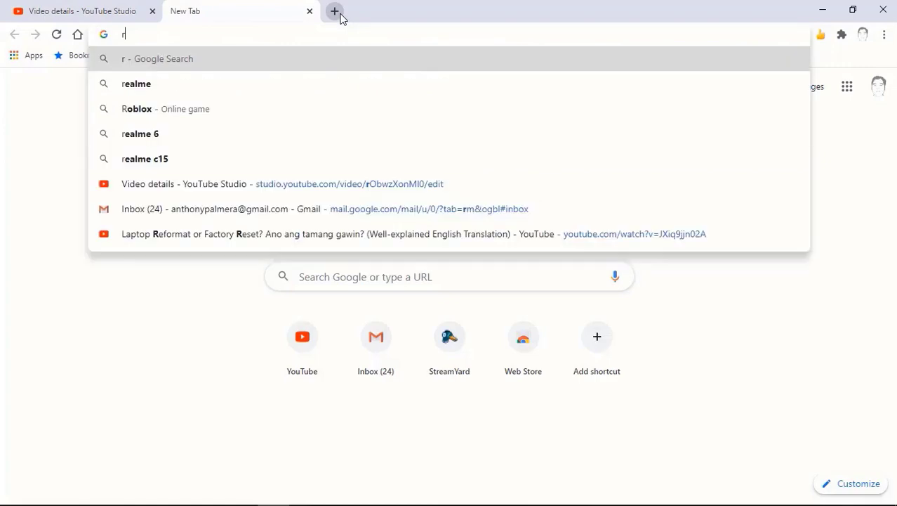
pyautogui.press('BackSpace')
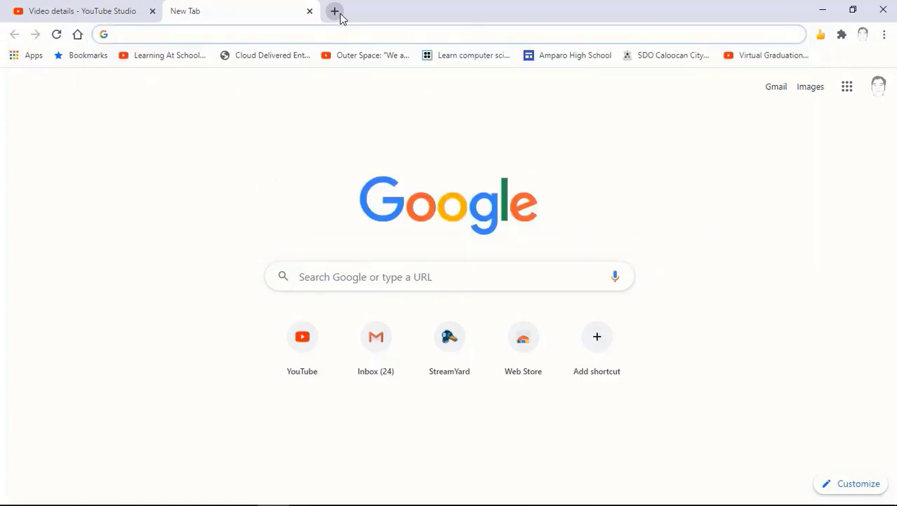
pyautogui.write('yumi inst')
pyautogui.press('Return')
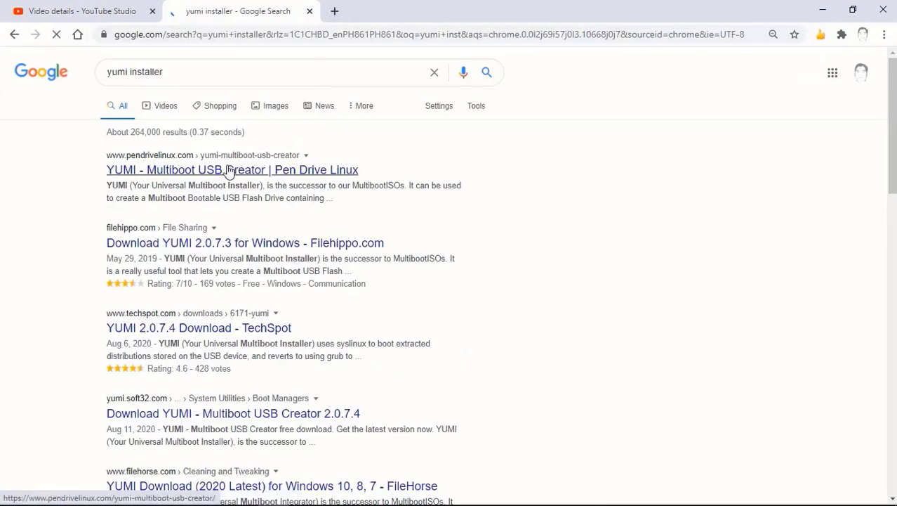
pyautogui.click(228, 171)
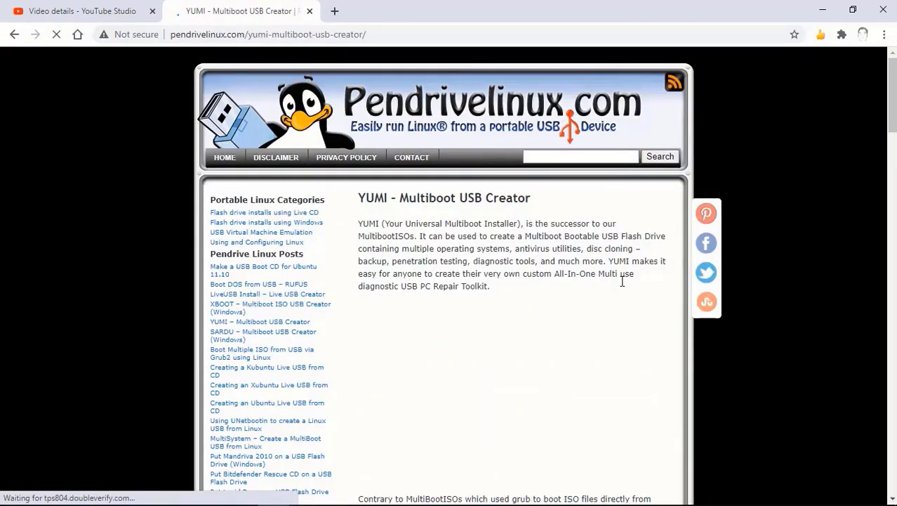
# - Download the legacy YUMI-2.0.7.4.exe from the Legacy YUMI Download and Changelog section
pyautogui.scroll(-20, 622, 282)
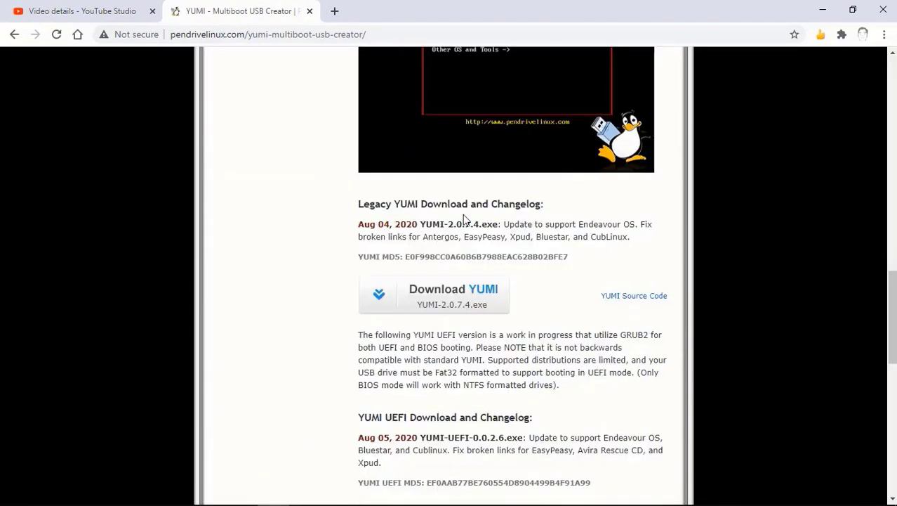
pyautogui.scroll(-1, 463, 219)
pyautogui.click(448, 234)
pyautogui.click(232, 493)
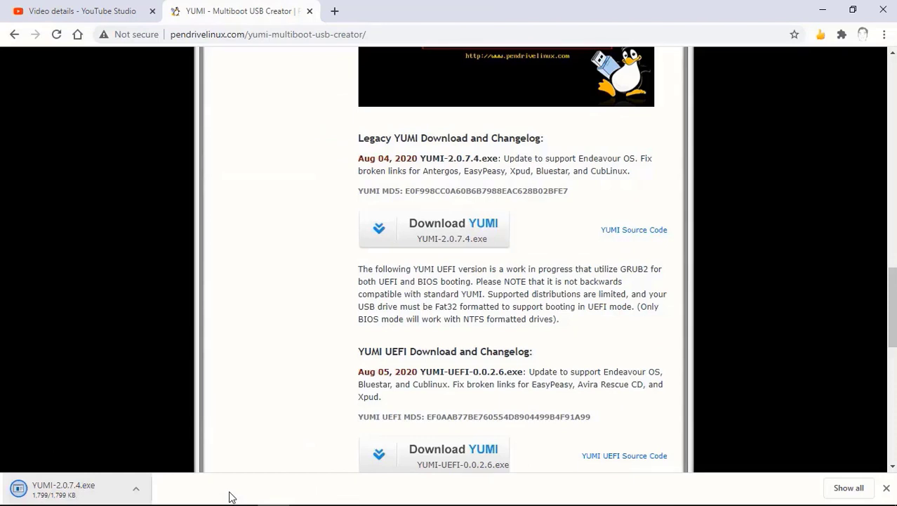
# - Run the downloaded YUMI-2.0.7.4.exe from its folder and accept the license agreement
pyautogui.click(135, 488)
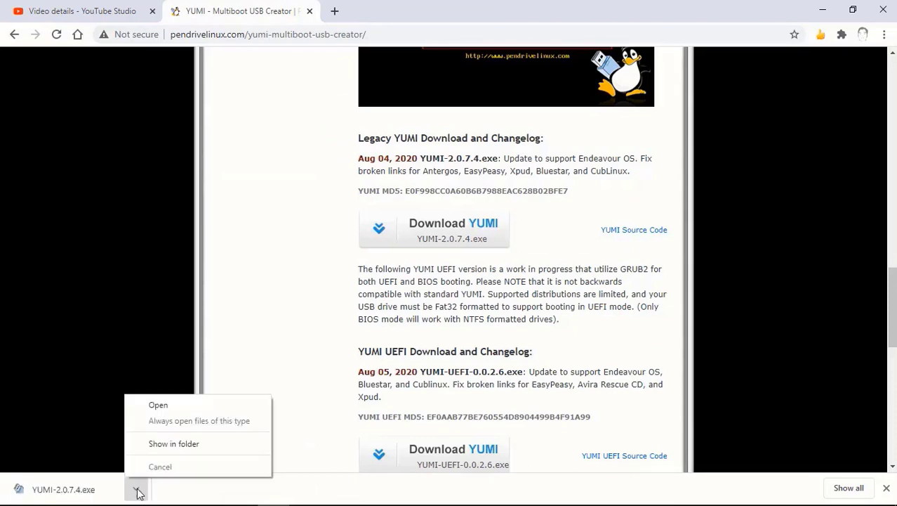
pyautogui.click(162, 445)
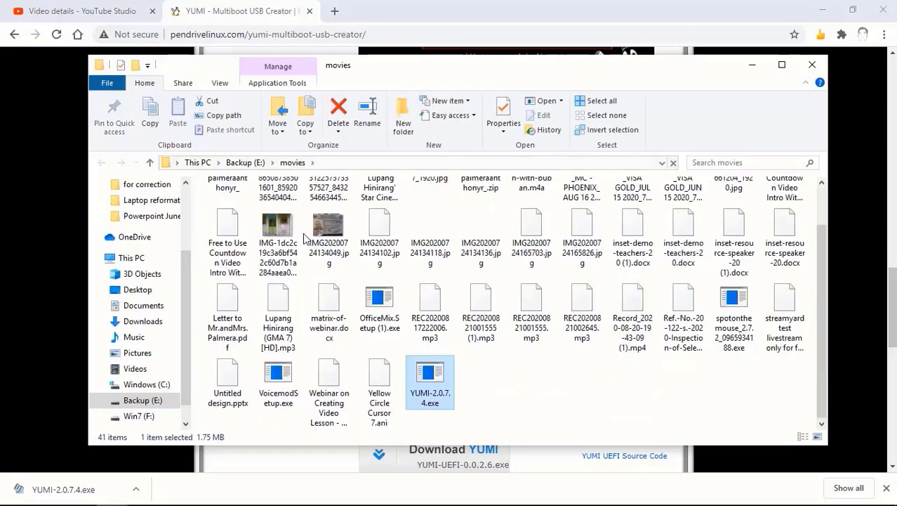
pyautogui.doubleClick(433, 380)
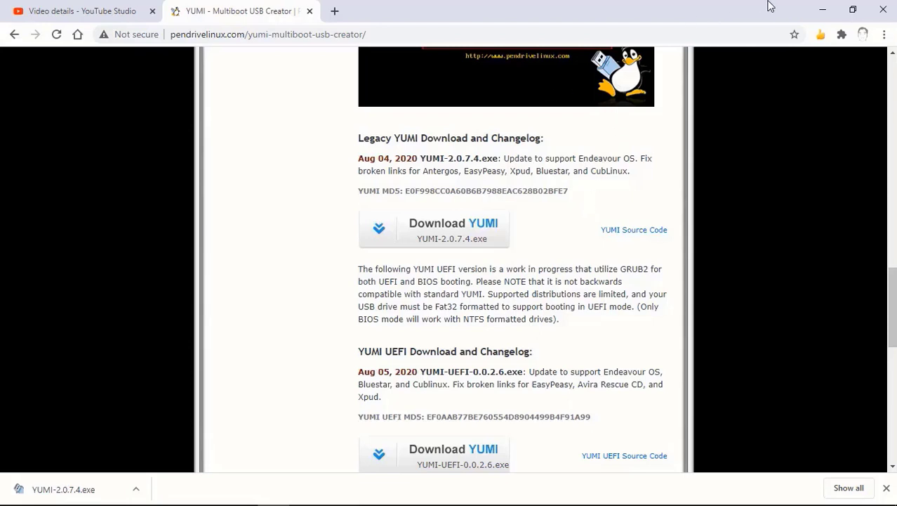
pyautogui.click(825, 10)
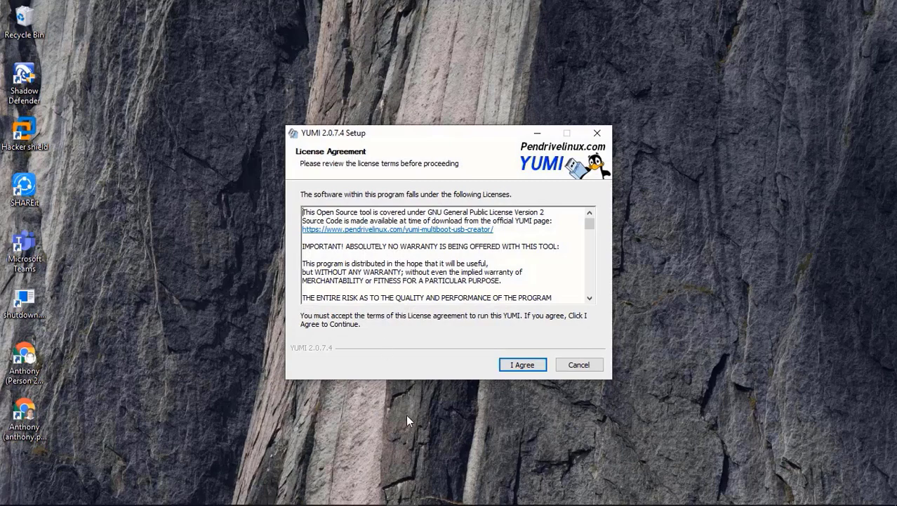
pyautogui.click(523, 365)
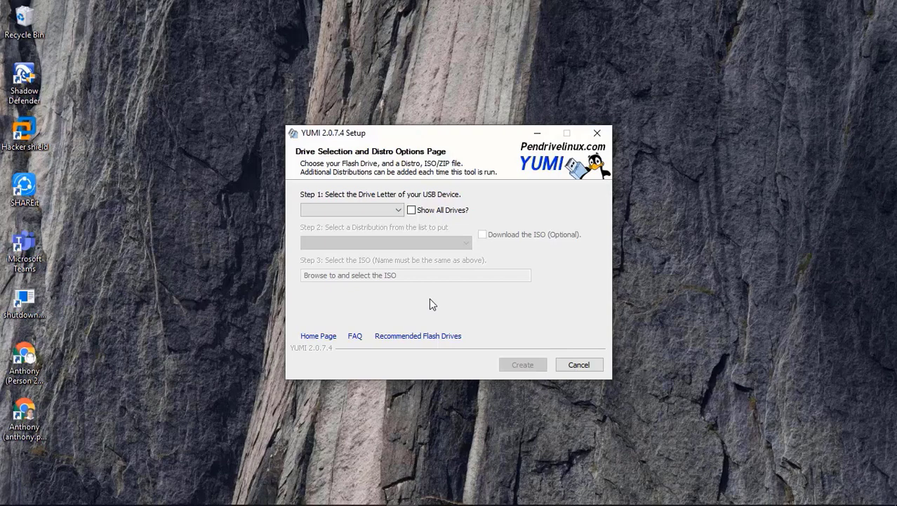
# - Select K:\ (Disk 1) ESD-USB as the USB device and enable NTFS formatting for it
pyautogui.click(400, 211)
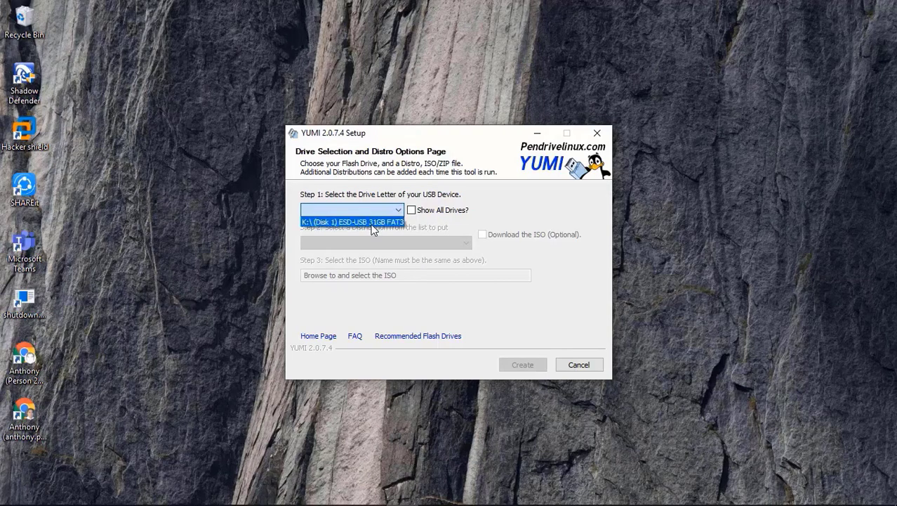
pyautogui.click(372, 222)
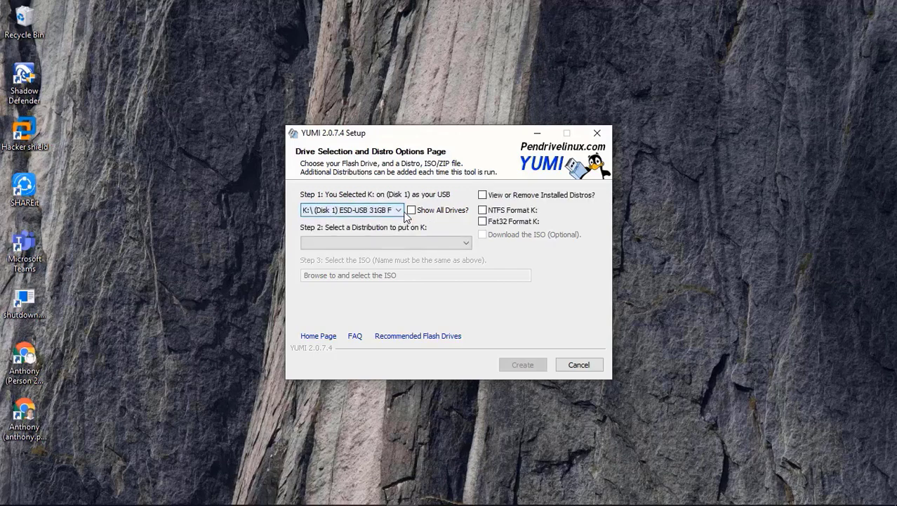
pyautogui.click(482, 210)
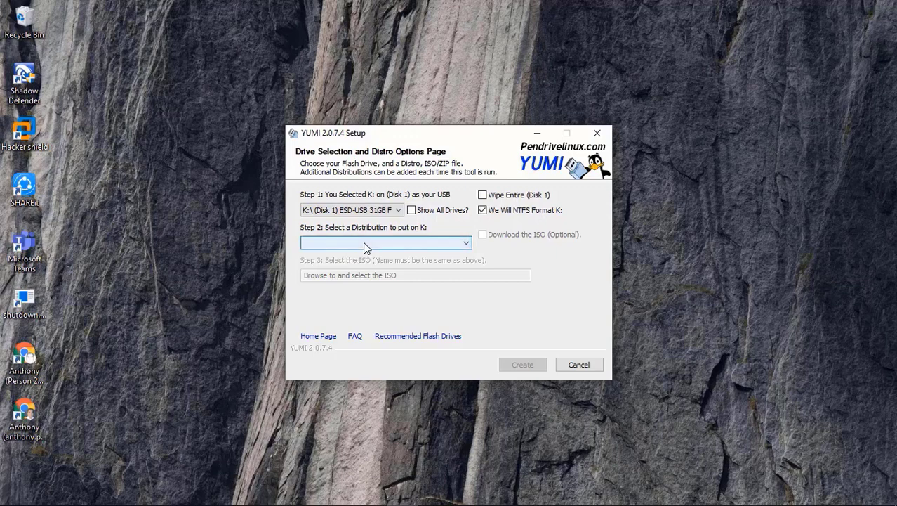
# - Choose "Multiple Windows Vista/7/8/10 Installers -bootmgr" as the distribution to put on the USB drive
pyautogui.click(466, 242)
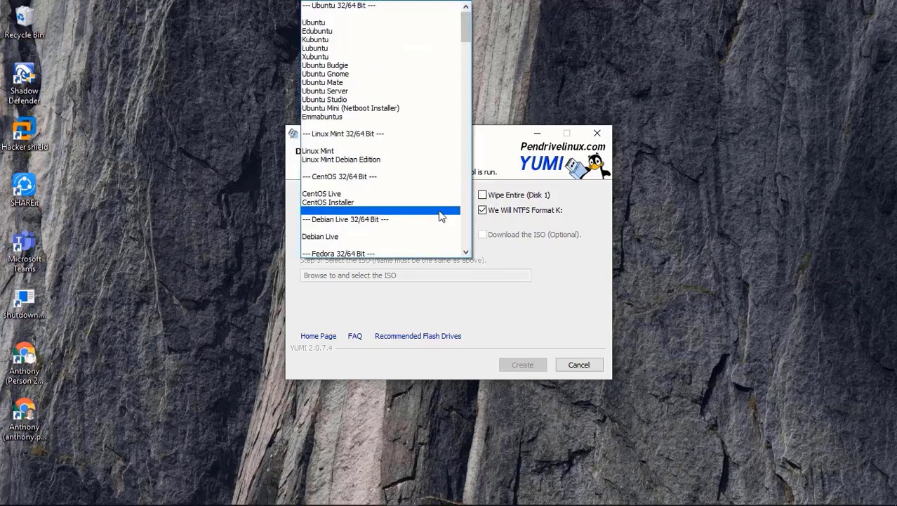
pyautogui.scroll(-3, 438, 209)
pyautogui.scroll(-1, 439, 210)
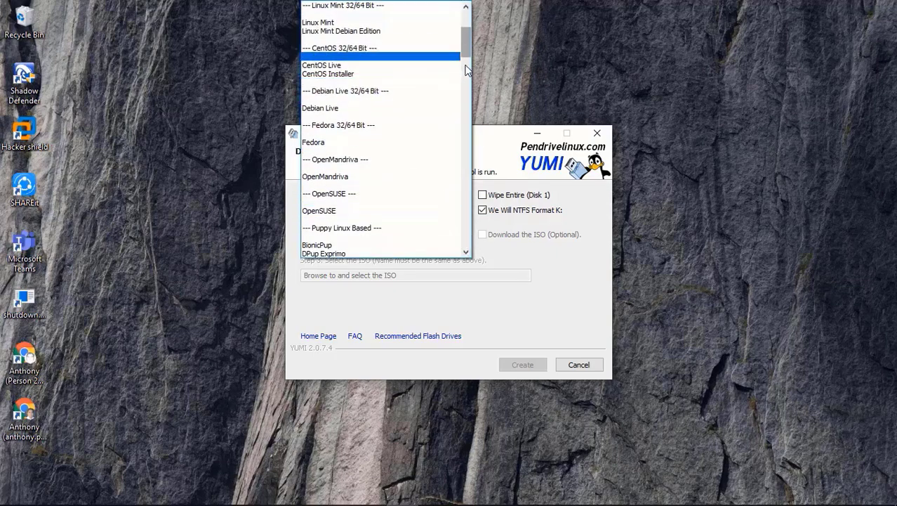
pyautogui.moveTo(466, 68); pyautogui.dragTo(464, 245)
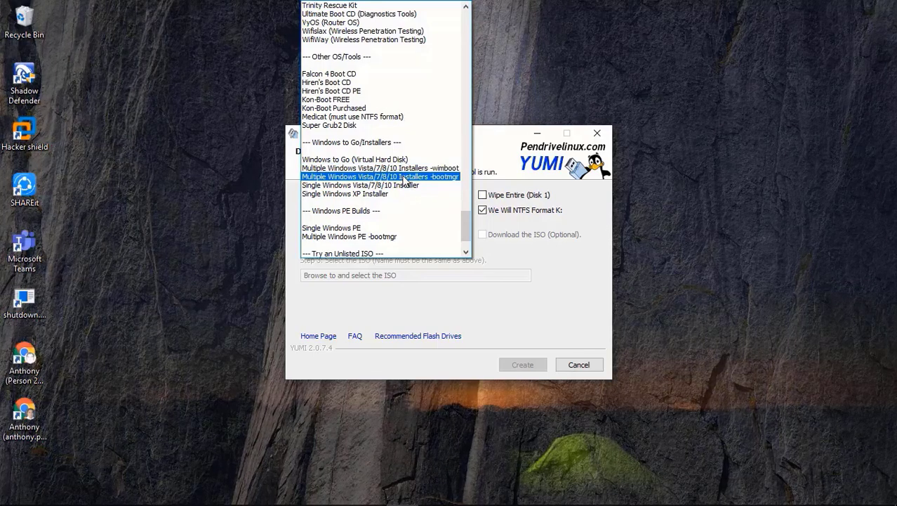
pyautogui.click(404, 177)
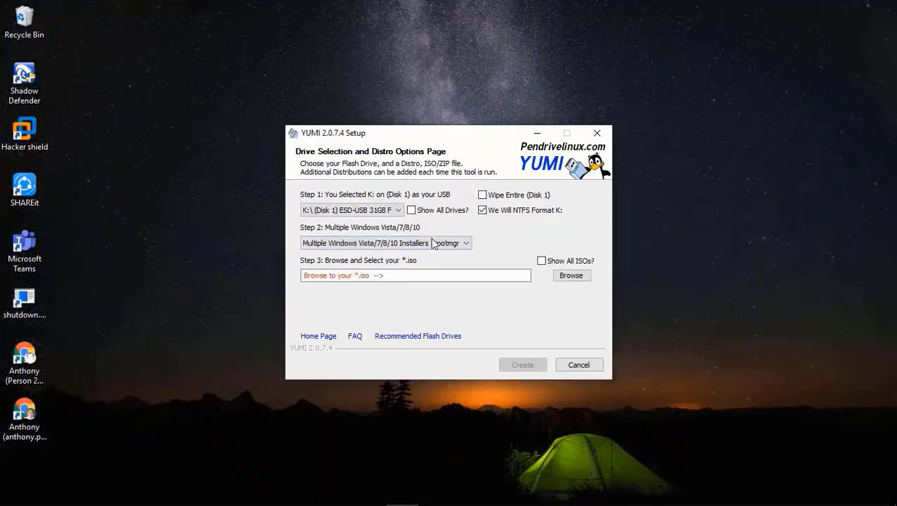
# - Select windows 7.iso from E:\Personal\Installers as the source ISO
pyautogui.click(572, 276)
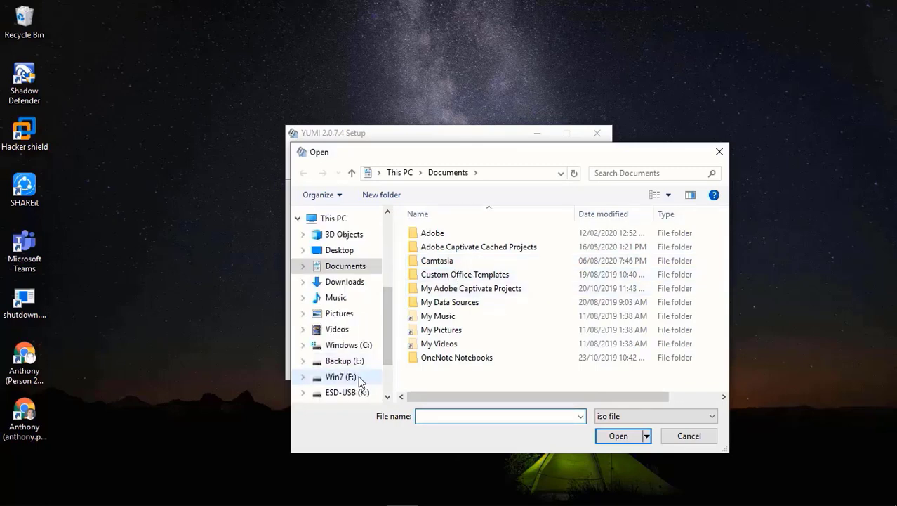
pyautogui.click(345, 361)
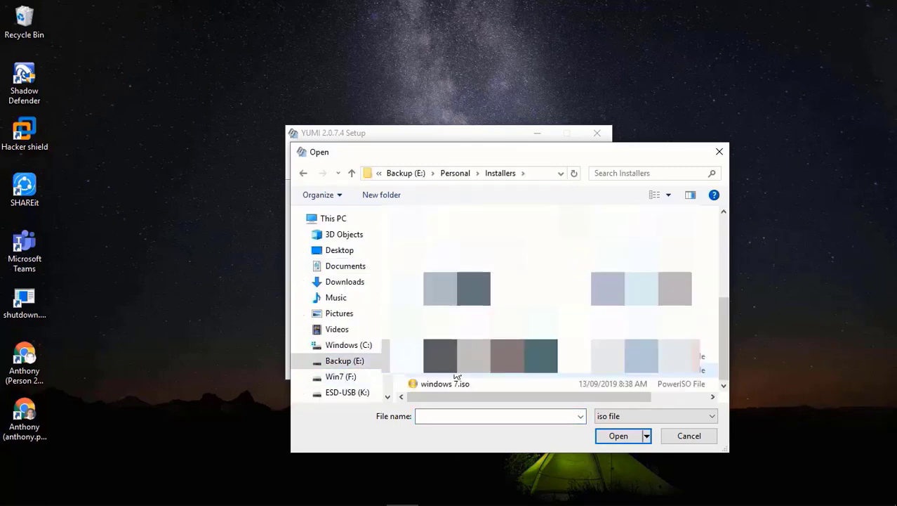
pyautogui.doubleClick(450, 383)
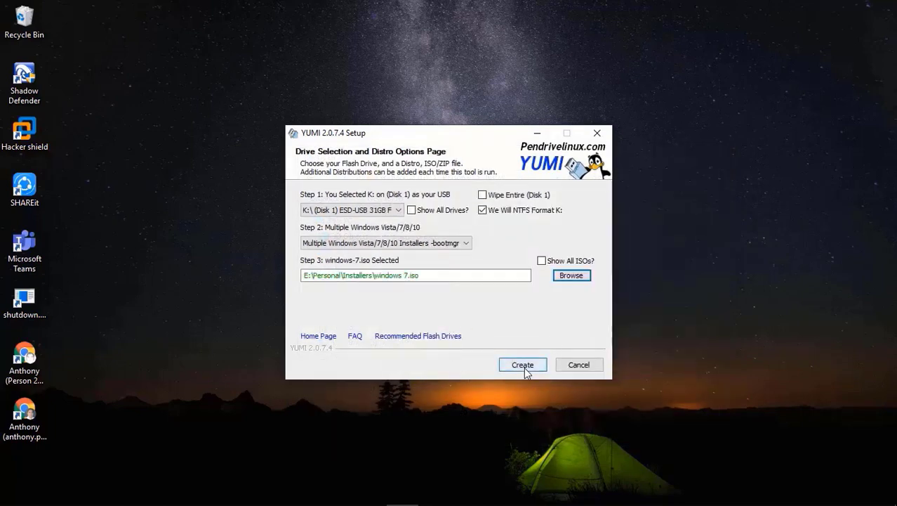
# - Create the bootable USB on K: with the chosen settings, agreeing to format the drive and delete its data
pyautogui.click(523, 365)
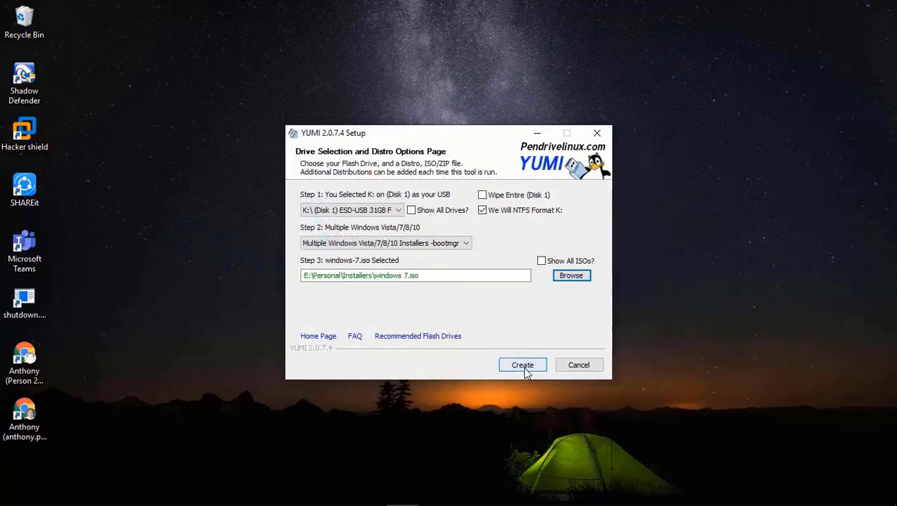
pyautogui.click(524, 366)
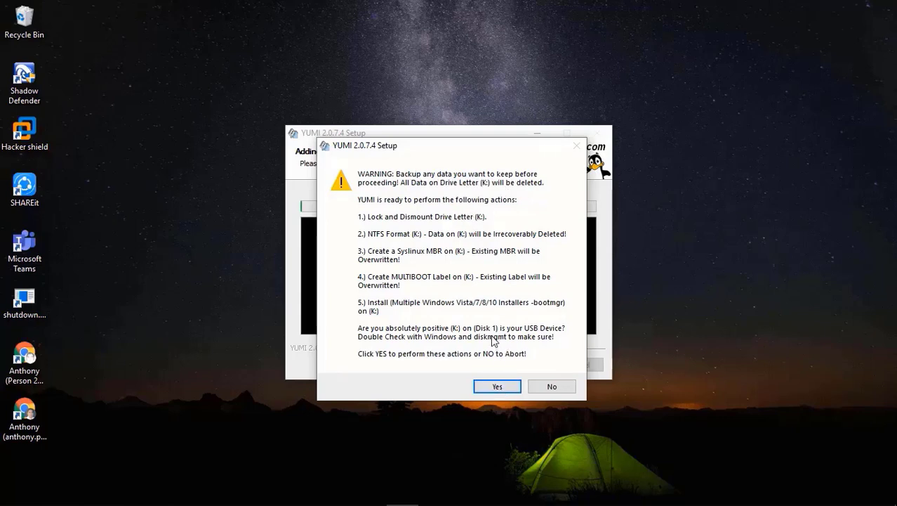
pyautogui.click(492, 387)
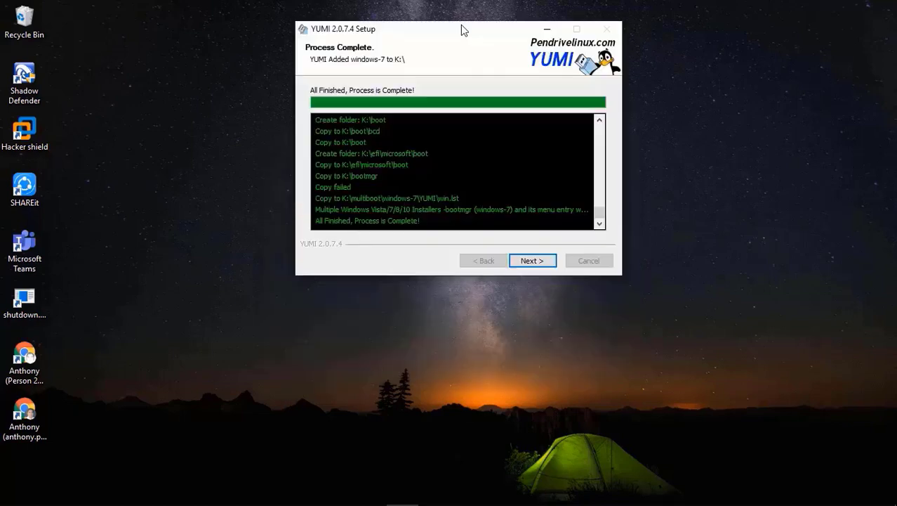
# - Agree to add more ISOs to K: and select K:\ (Disk 1) MULTIBOOT as the USB device
pyautogui.moveTo(463, 34); pyautogui.dragTo(455, 62)
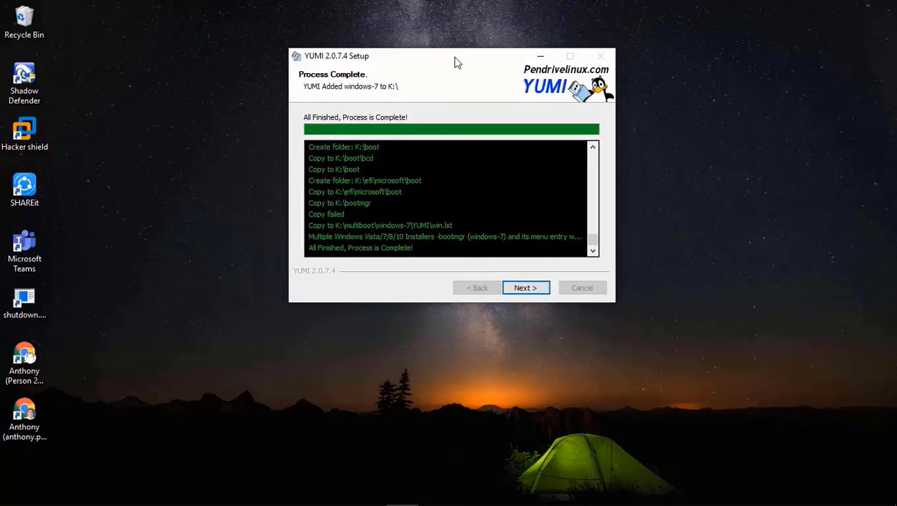
pyautogui.click(542, 290)
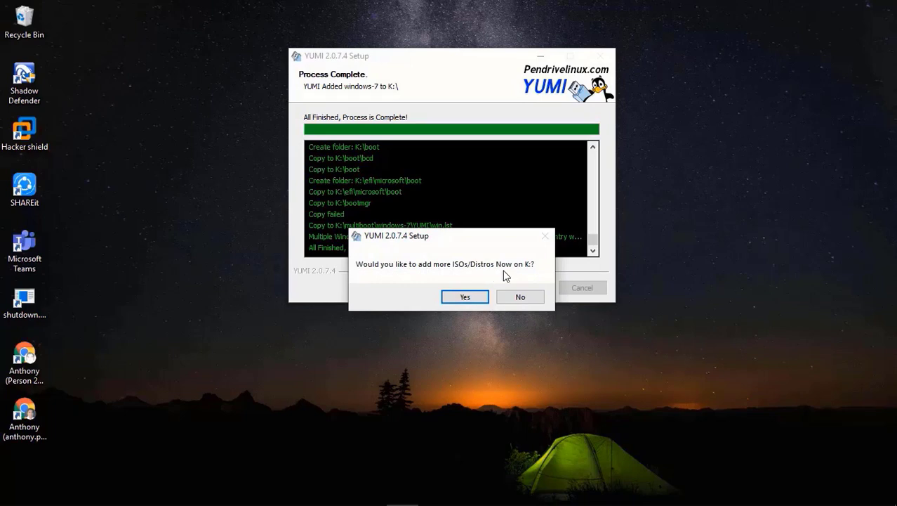
pyautogui.click(466, 297)
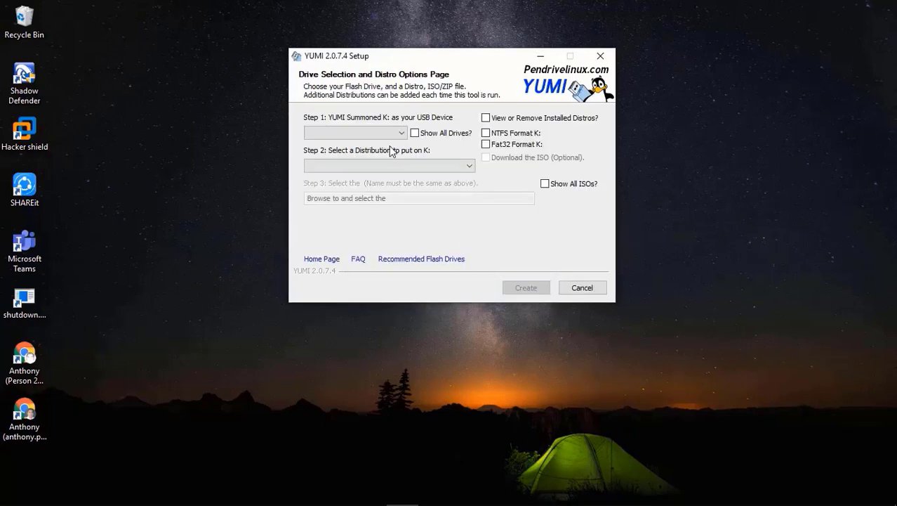
pyautogui.click(396, 135)
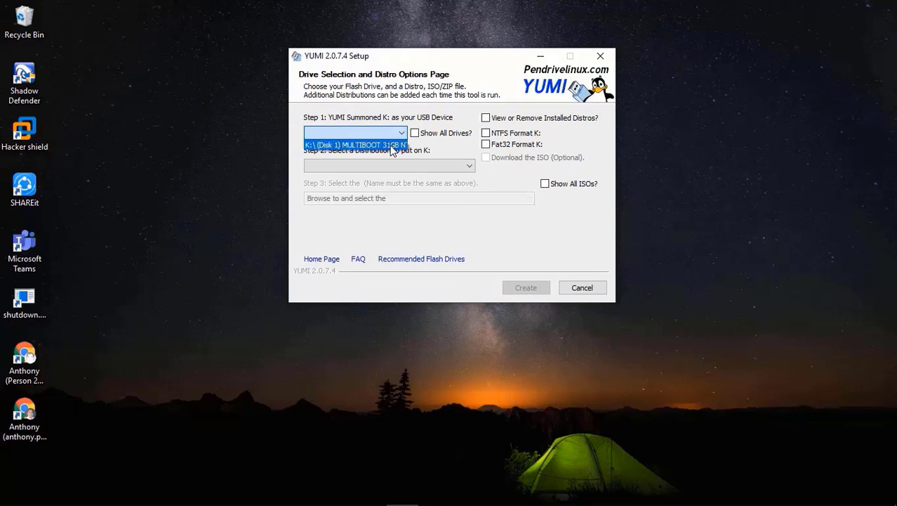
pyautogui.click(393, 144)
# - Set the second distribution for K: to "Multiple Windows Vista/7/8/10 Installers -bootmgr"
pyautogui.click(464, 173)
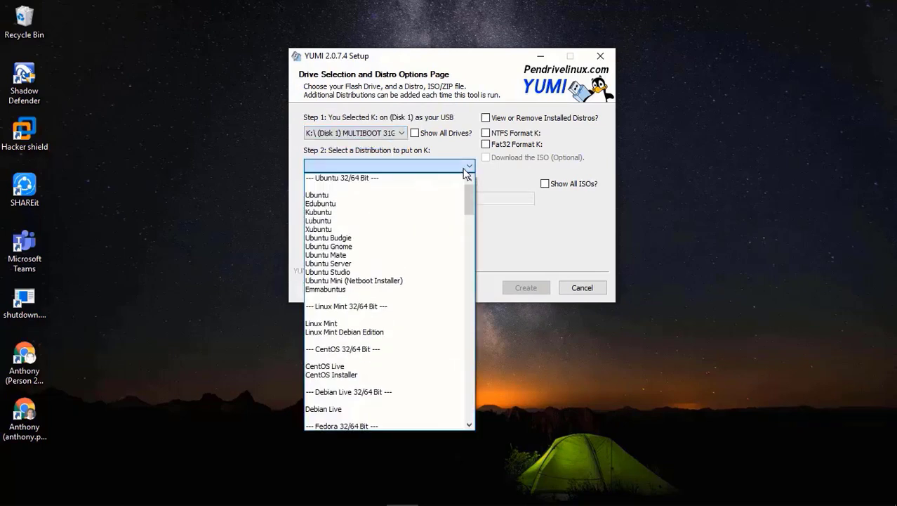
pyautogui.scroll(-3, 323, 281)
pyautogui.scroll(-15, 343, 253)
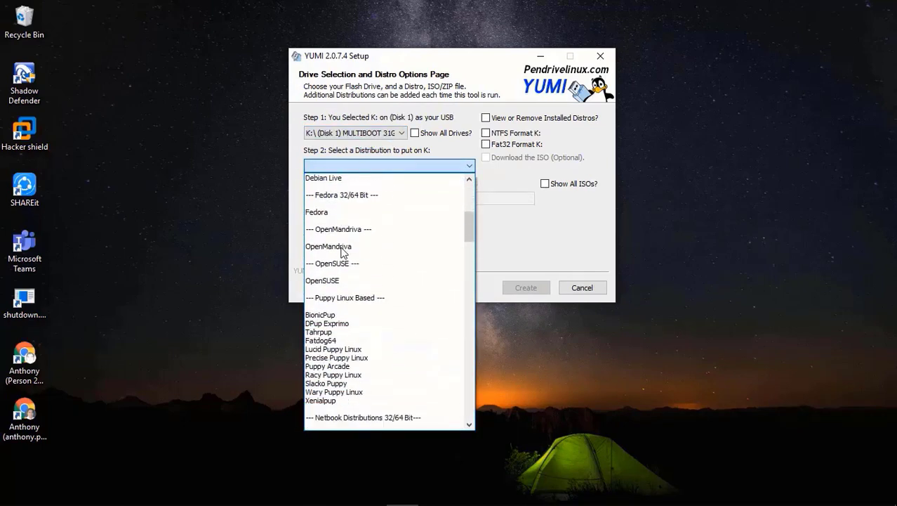
pyautogui.scroll(-18, 343, 253)
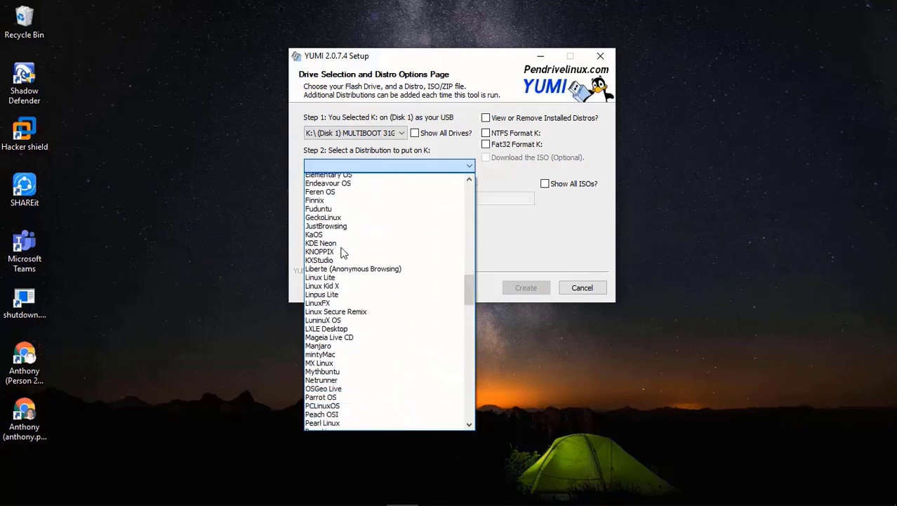
pyautogui.scroll(-20, 343, 253)
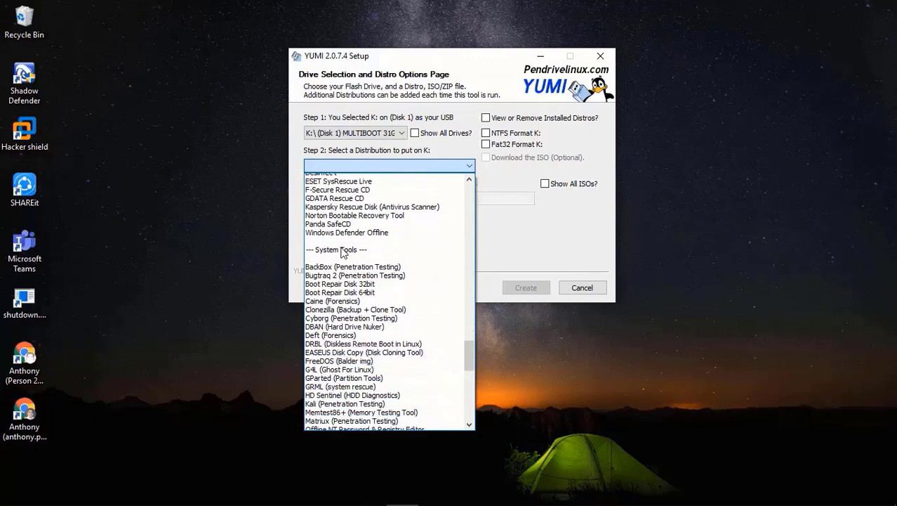
pyautogui.scroll(-3, 343, 252)
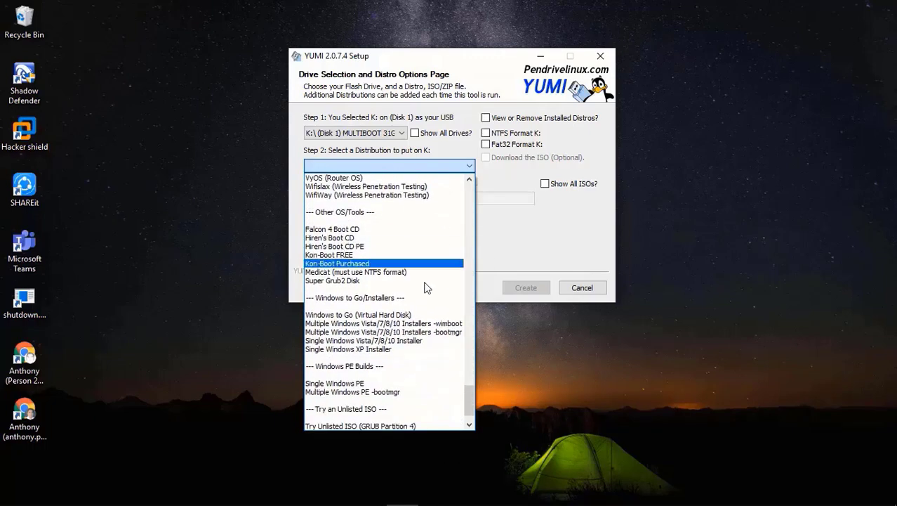
pyautogui.click(447, 333)
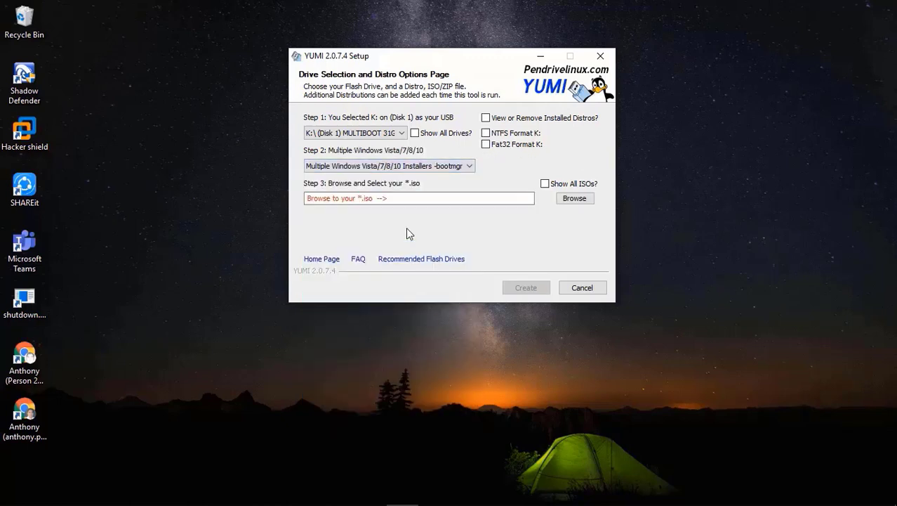
# - Select WIN10.iso from E:\Personal\Installers as the source ISO and add it to the K: drive without formatting
pyautogui.click(576, 199)
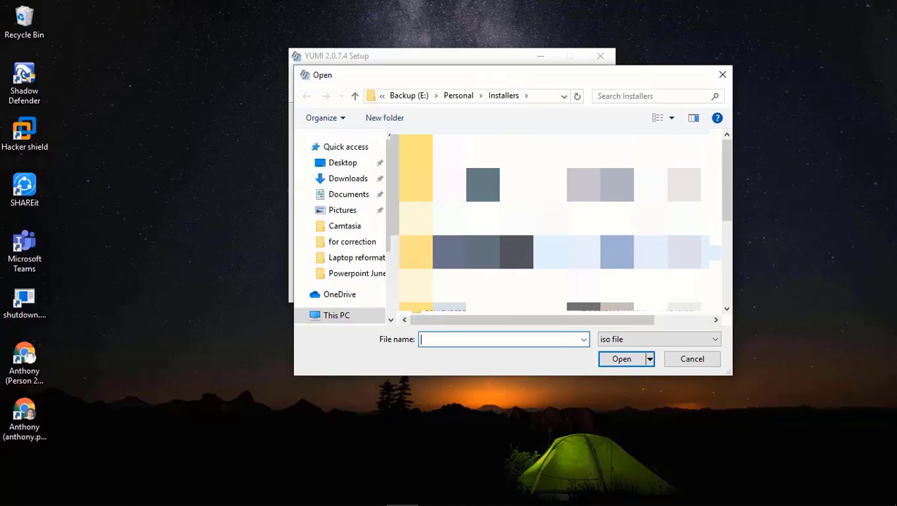
pyautogui.scroll(-4, 344, 228)
pyautogui.scroll(-4, 555, 222)
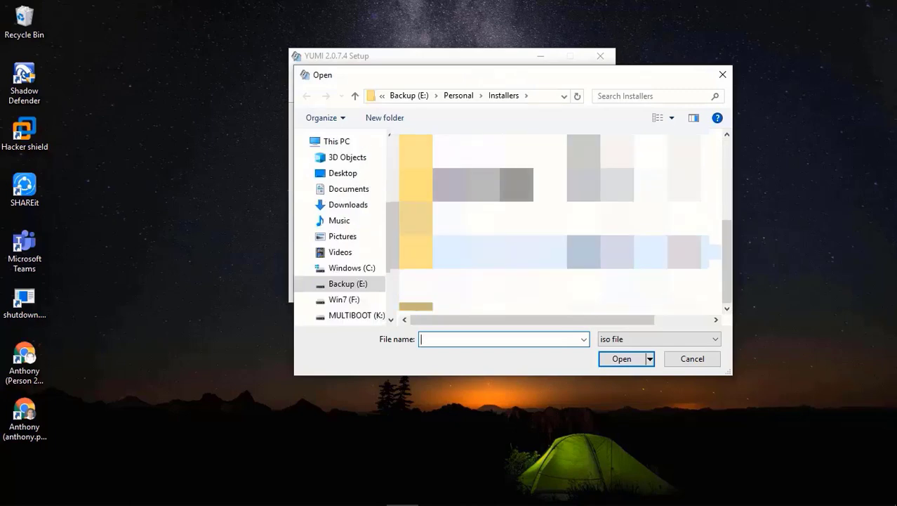
pyautogui.click(548, 284)
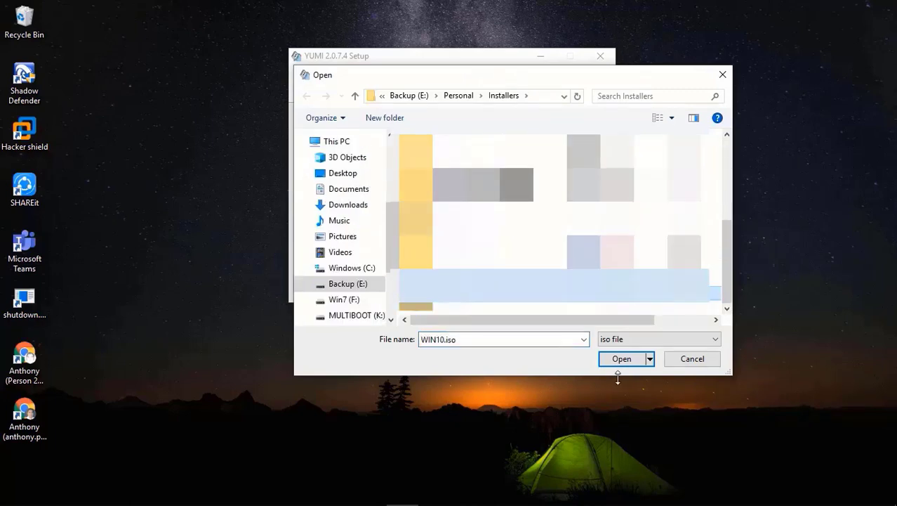
pyautogui.click(622, 358)
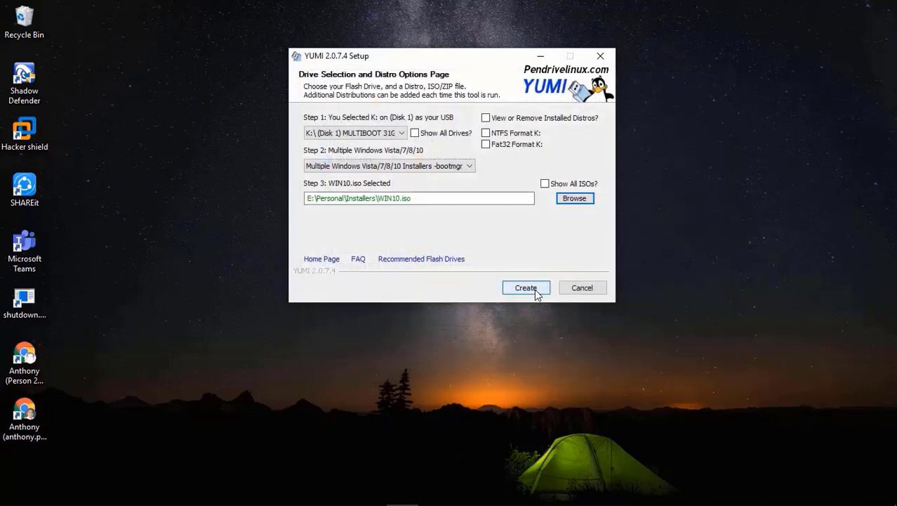
pyautogui.click(529, 288)
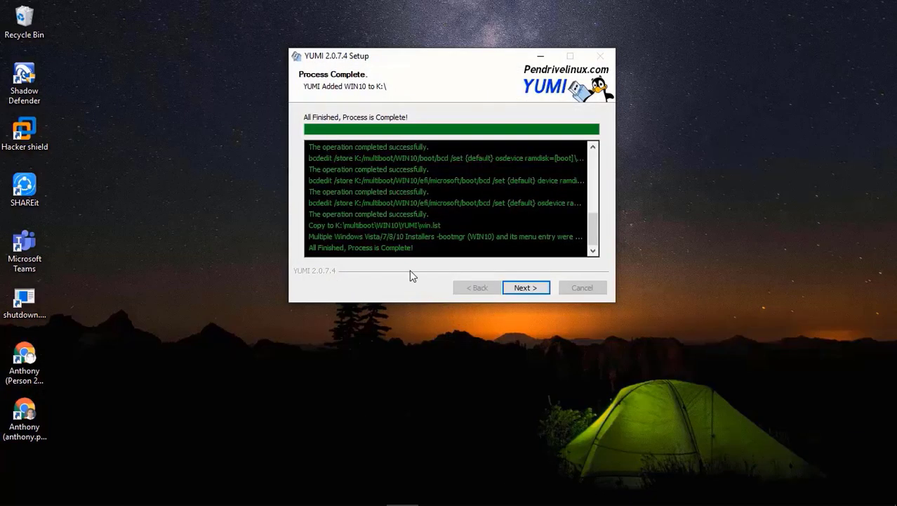
# - Decline adding more ISOs or distros to K: and finish the YUMI setup
pyautogui.click(523, 288)
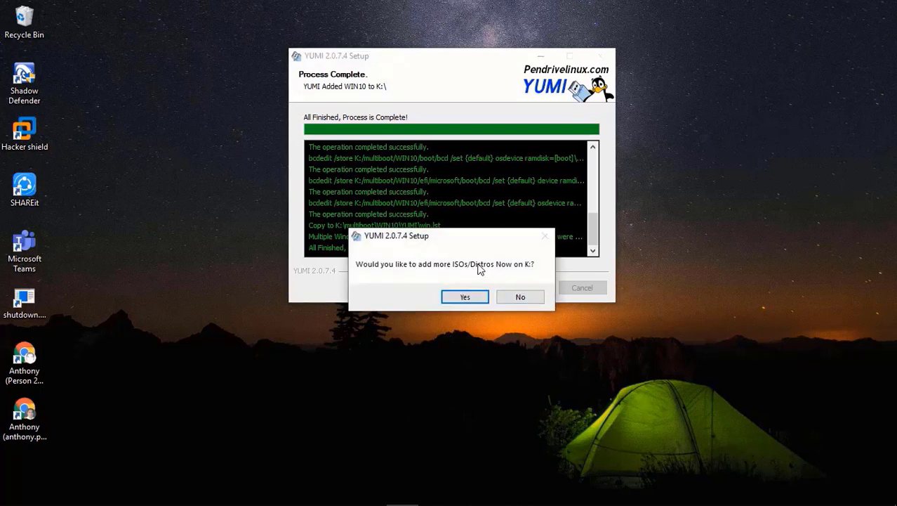
pyautogui.click(521, 297)
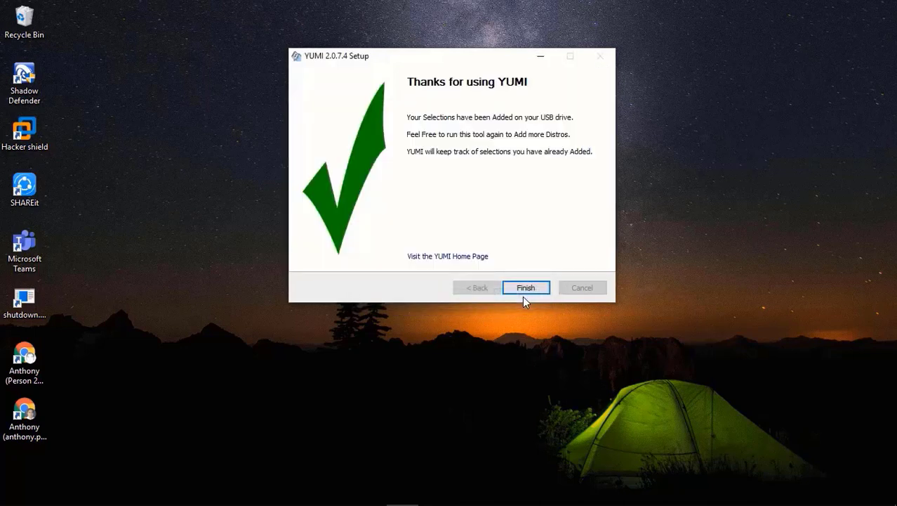
pyautogui.click(526, 291)
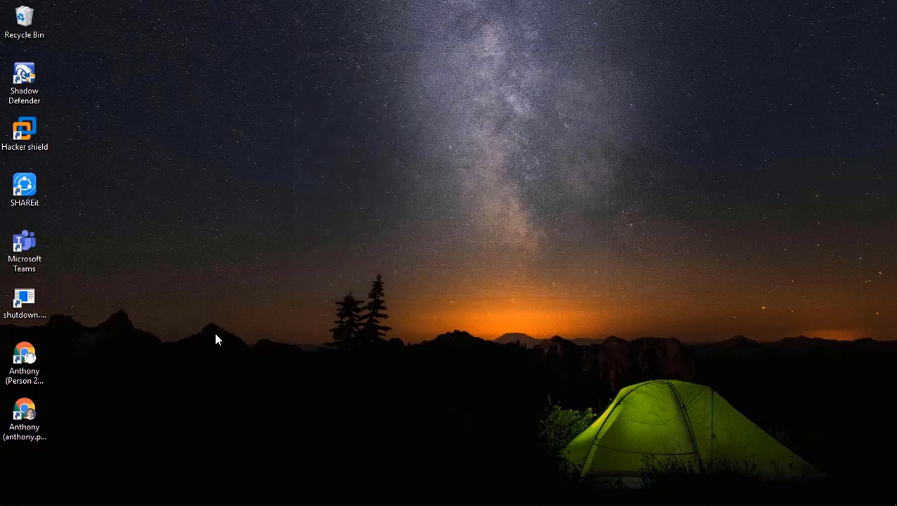